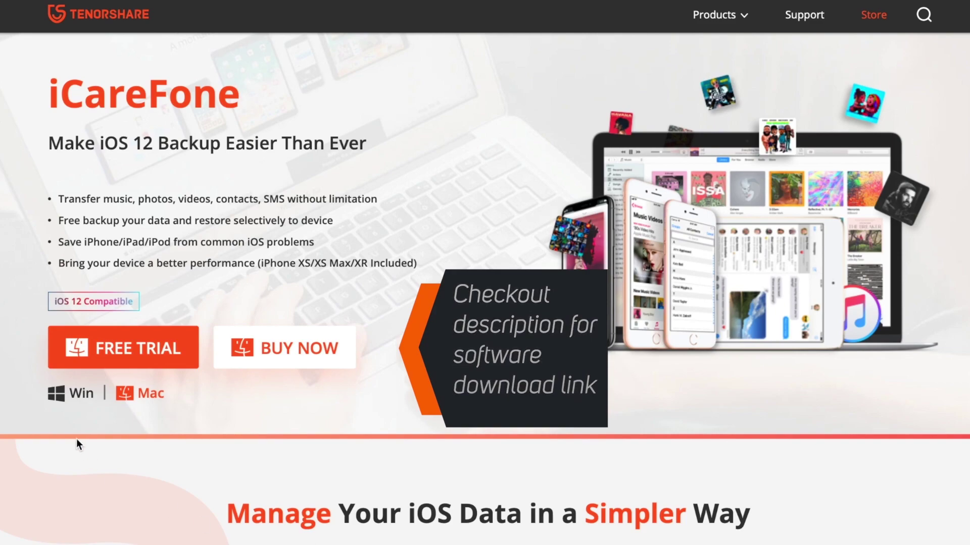
# - Switch the iCareFone download page from the Windows version to the Mac version
pyautogui.click(82, 395)
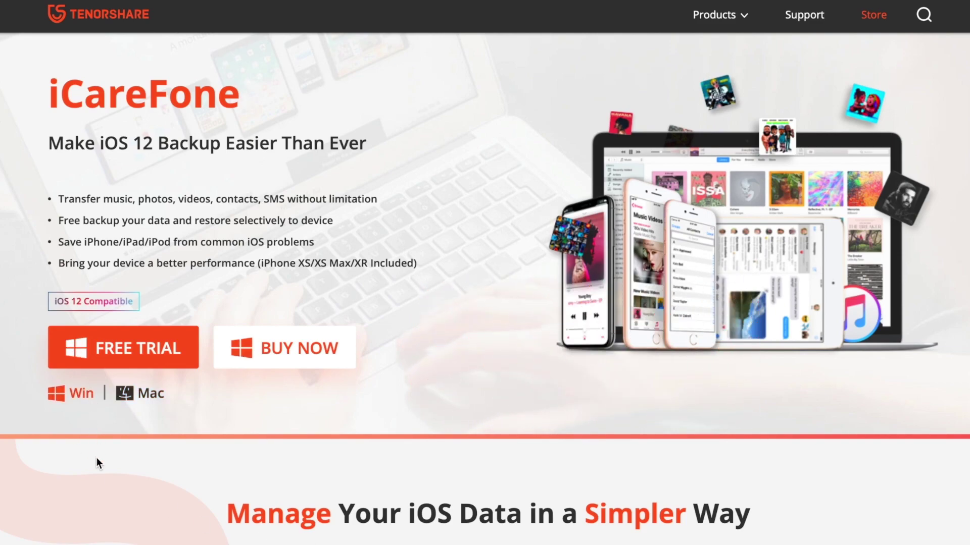
pyautogui.click(140, 392)
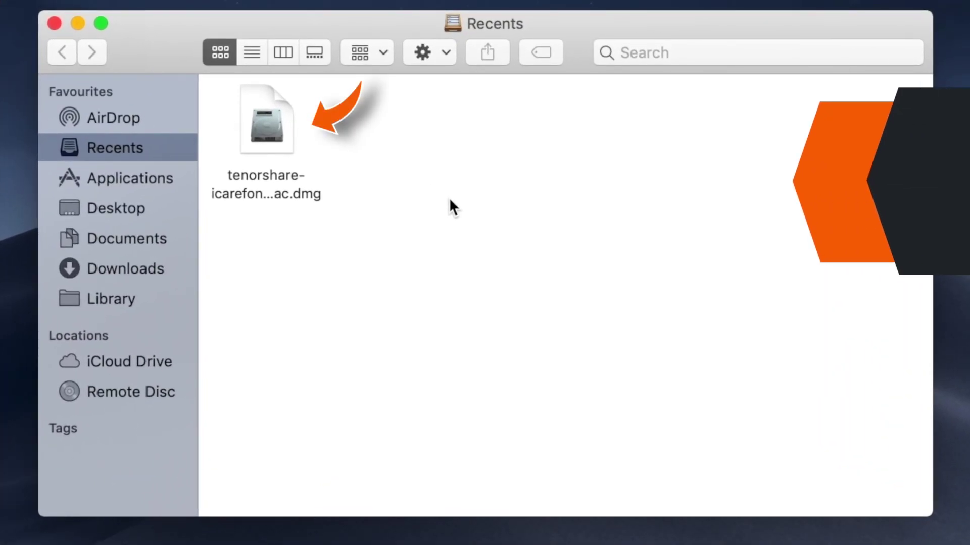
# - Open the downloaded tenorshare-icarefone disk image from Finder Recents
pyautogui.click(264, 115)
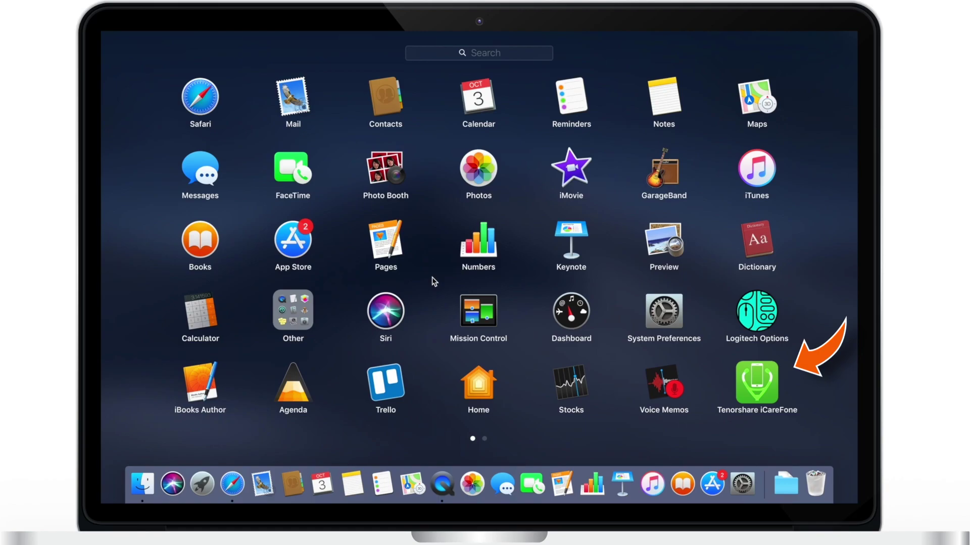
# - Start Tenorshare iCareFone from its Launchpad icon
pyautogui.click(755, 381)
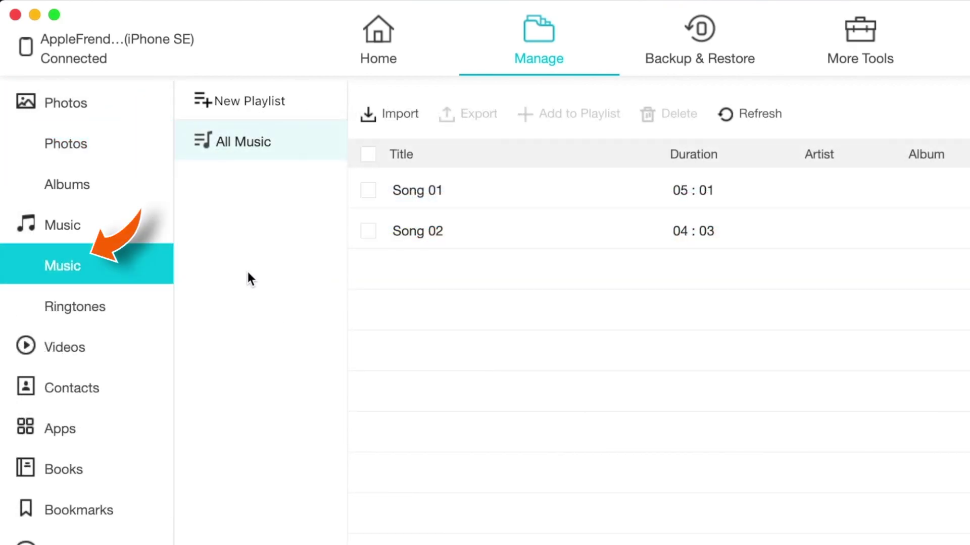
# - View the iPhone's ringtones, then its bookmarks and messages in the manager
pyautogui.click(139, 312)
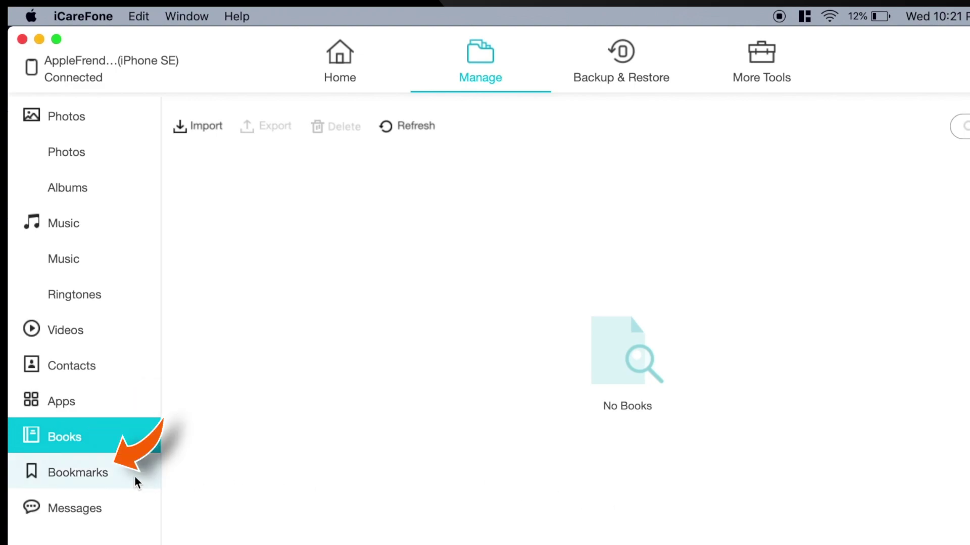
pyautogui.click(135, 479)
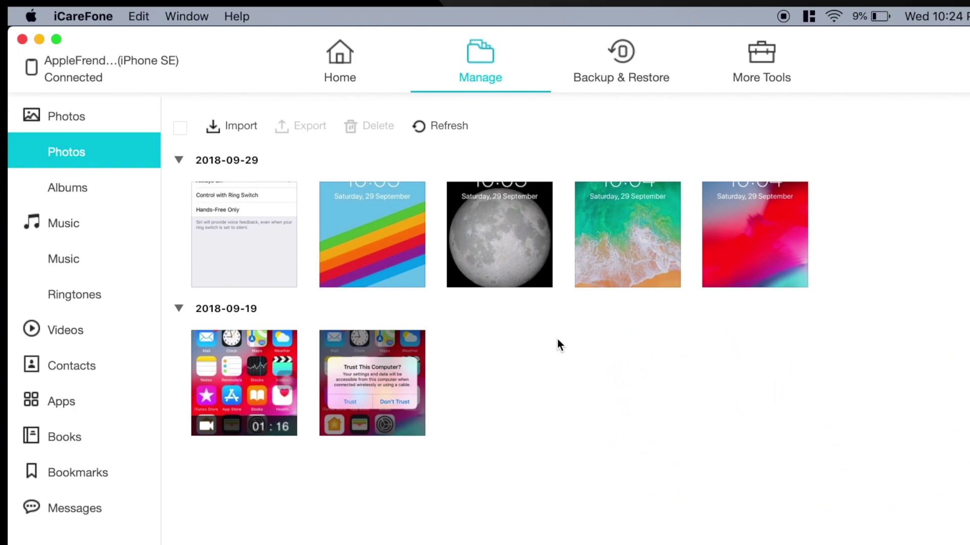
# - Select the photos from rainbow through beach and export them to Downloads
pyautogui.click(372, 250)
pyautogui.keyDown('shift'); pyautogui.click(615, 218); pyautogui.keyUp('shift')
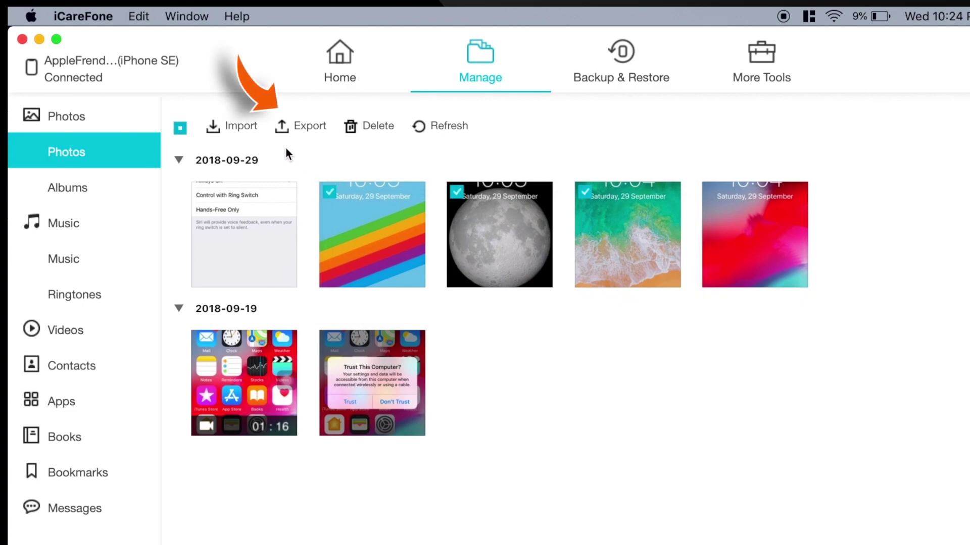
pyautogui.click(307, 131)
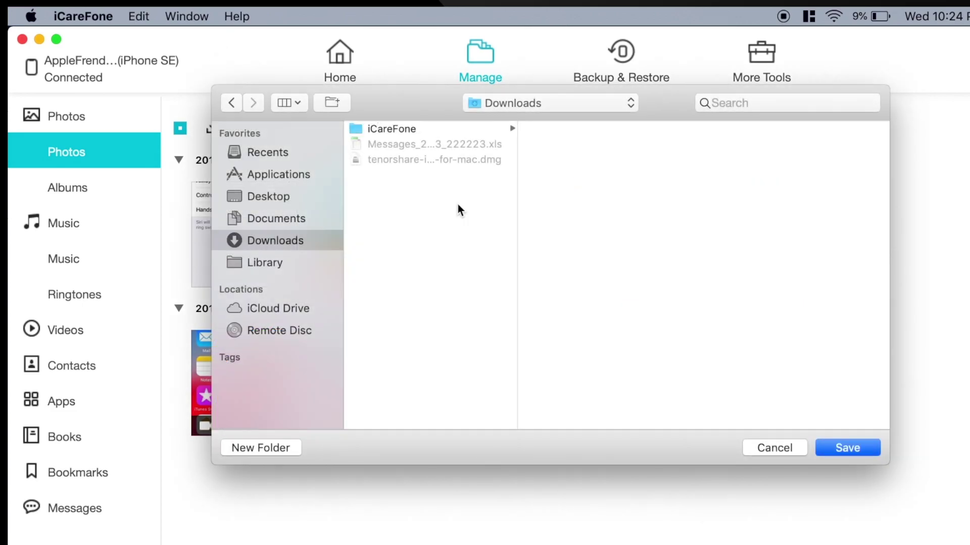
pyautogui.click(845, 449)
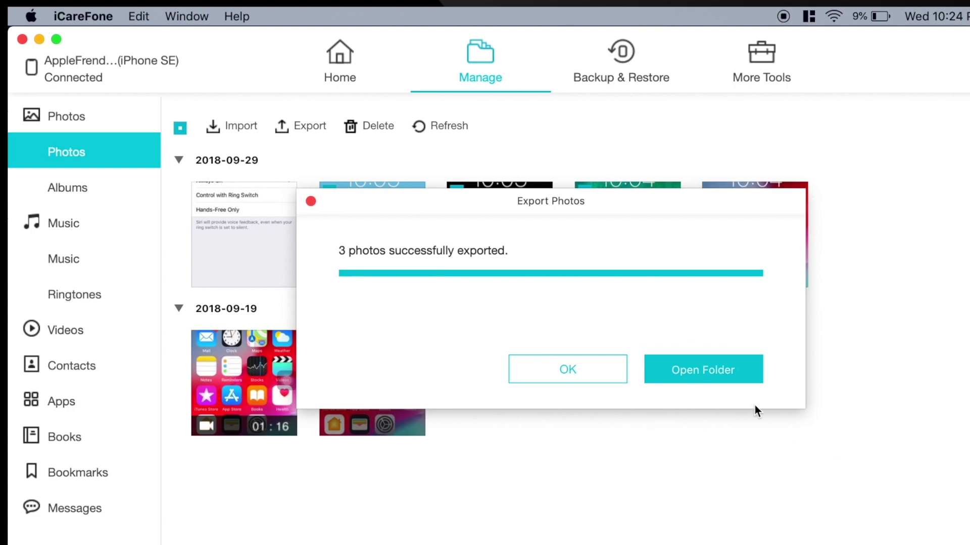
# - Check an exported photo in the Downloads folder, then close that window
pyautogui.click(739, 374)
pyautogui.click(689, 250)
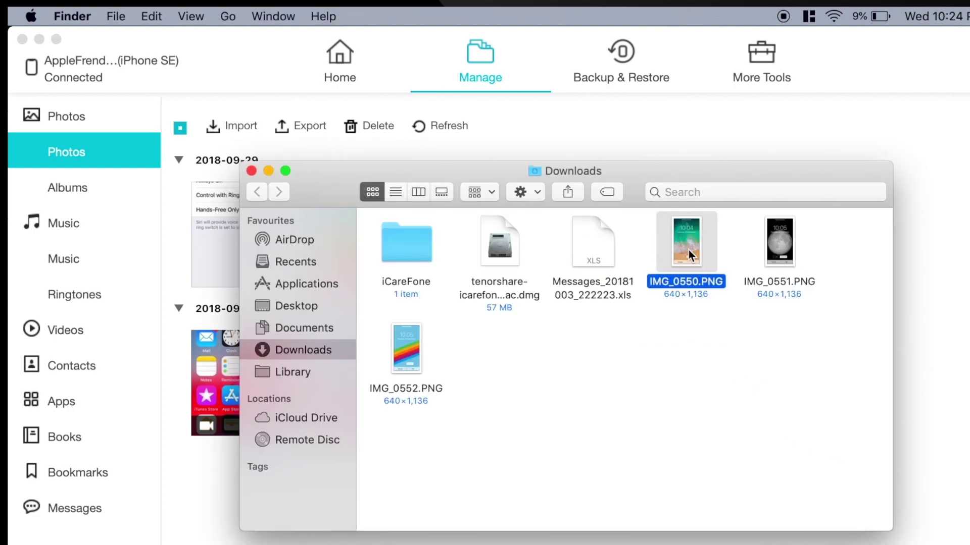
pyautogui.click(252, 172)
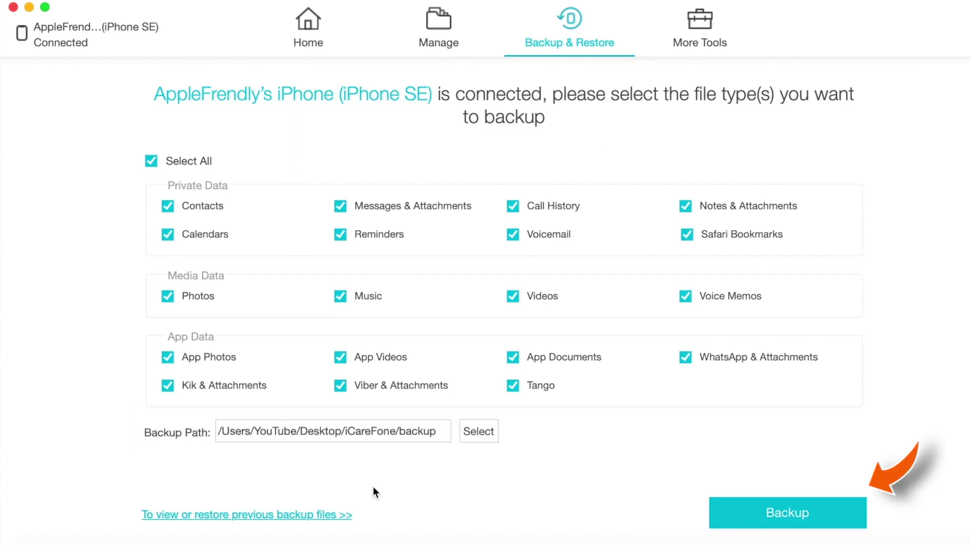
# - Run the Select All backup, then open View Backup data
pyautogui.click(772, 513)
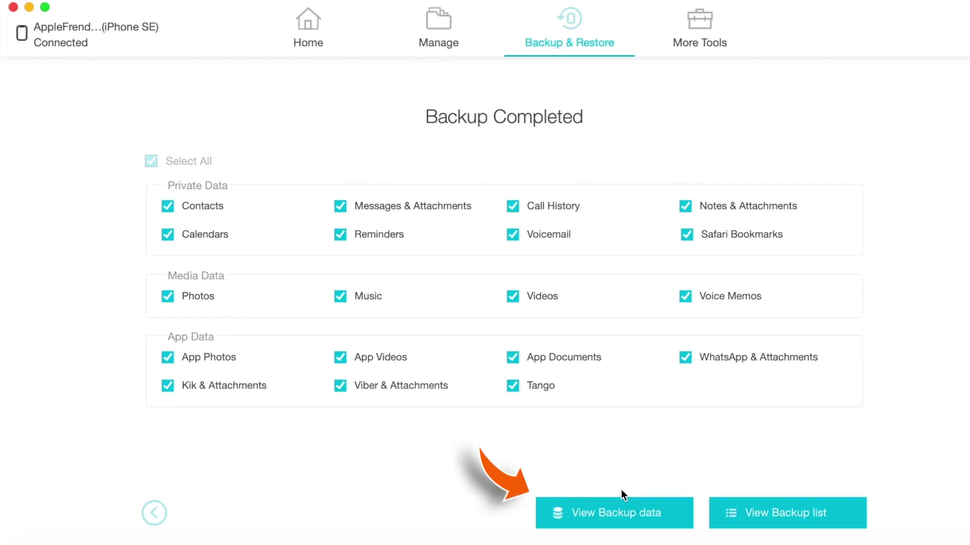
pyautogui.click(668, 505)
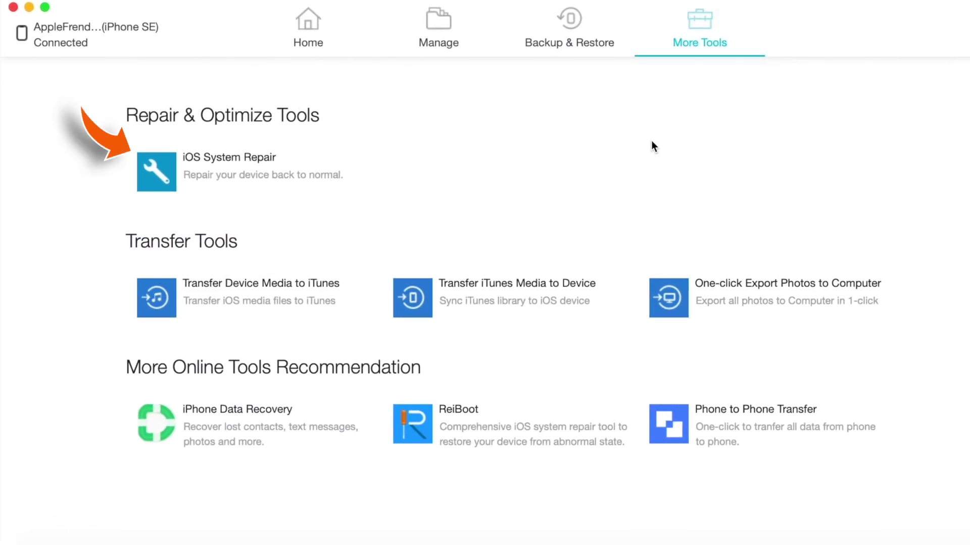
# - Open iOS System Repair and preview its Advanced Mode option
pyautogui.click(281, 173)
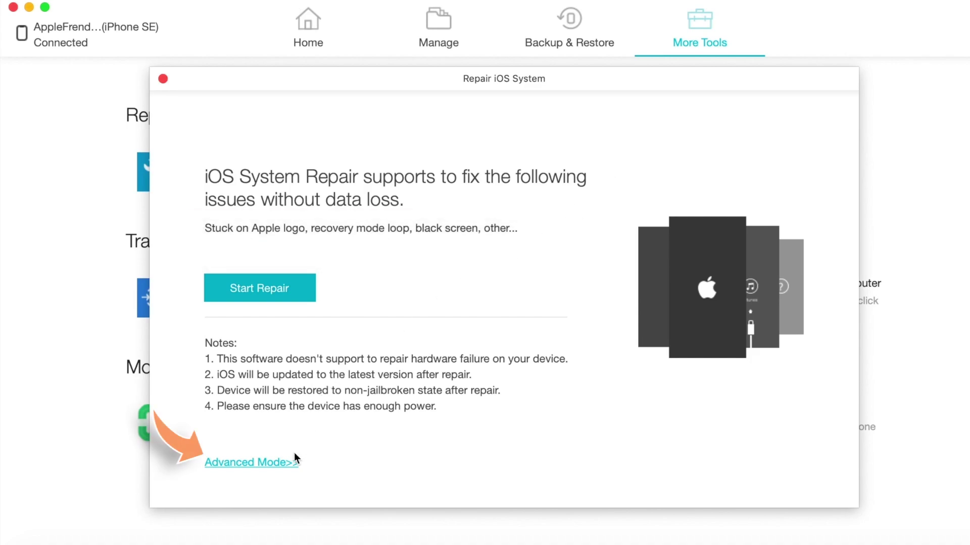
pyautogui.click(288, 463)
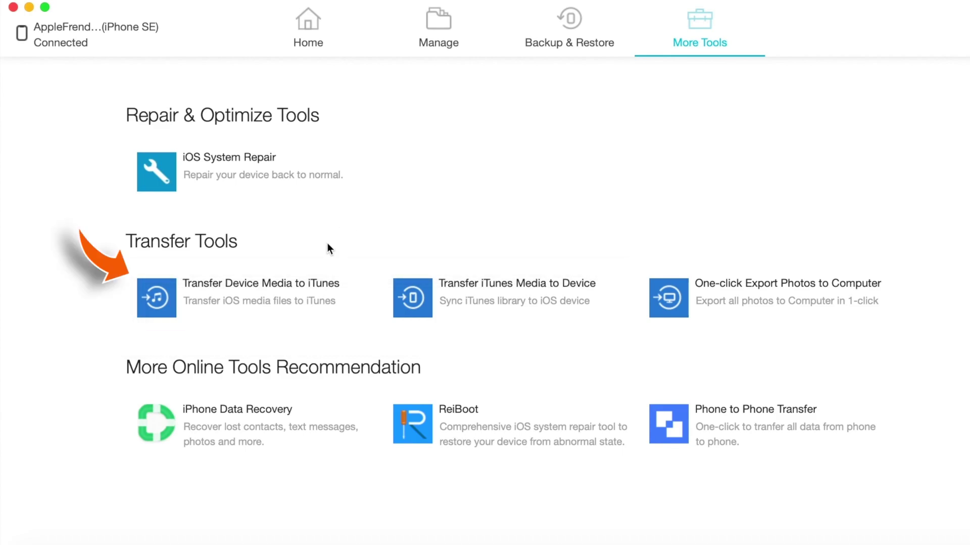
# - Transfer the two device songs to iTunes and dismiss the completion message
pyautogui.click(289, 294)
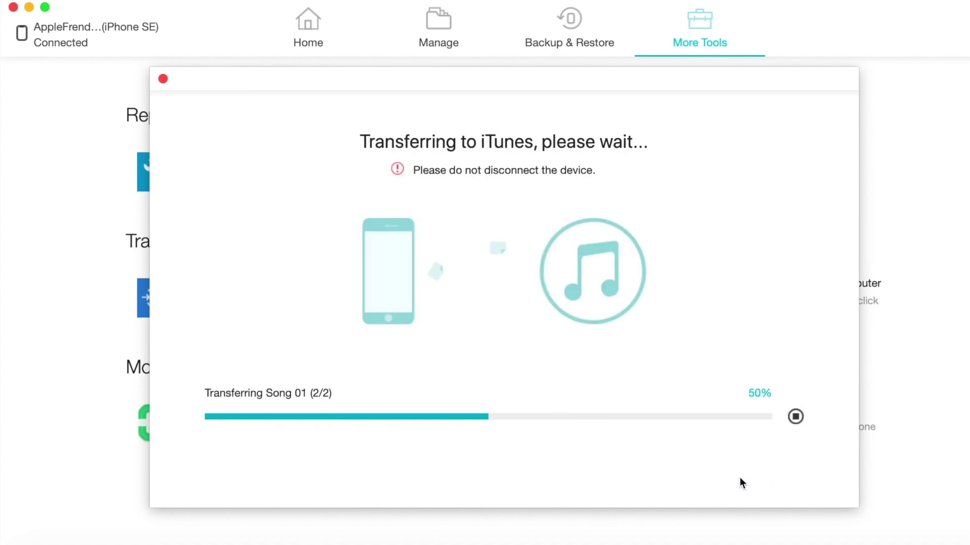
pyautogui.click(780, 473)
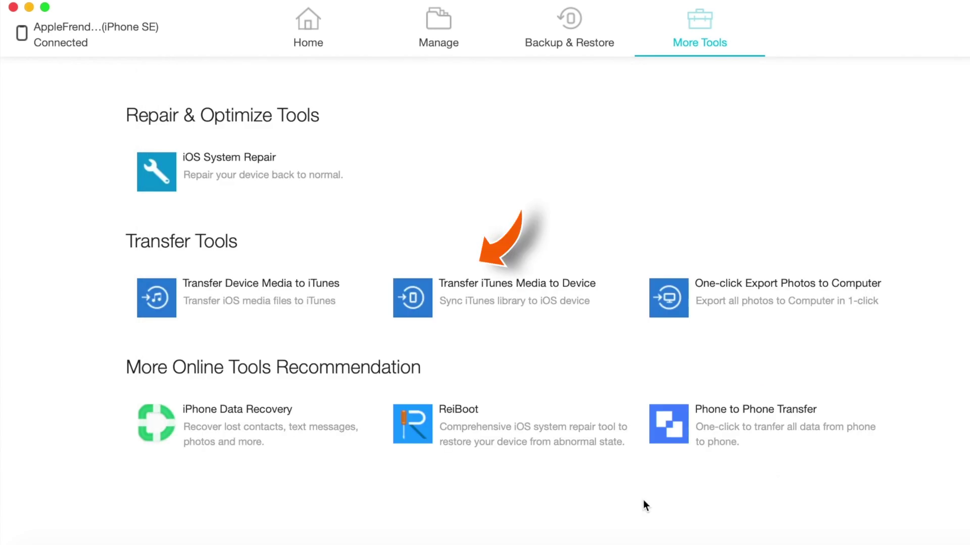
# - Send the iTunes music and films to the iPhone and dismiss the completion notice
pyautogui.click(500, 303)
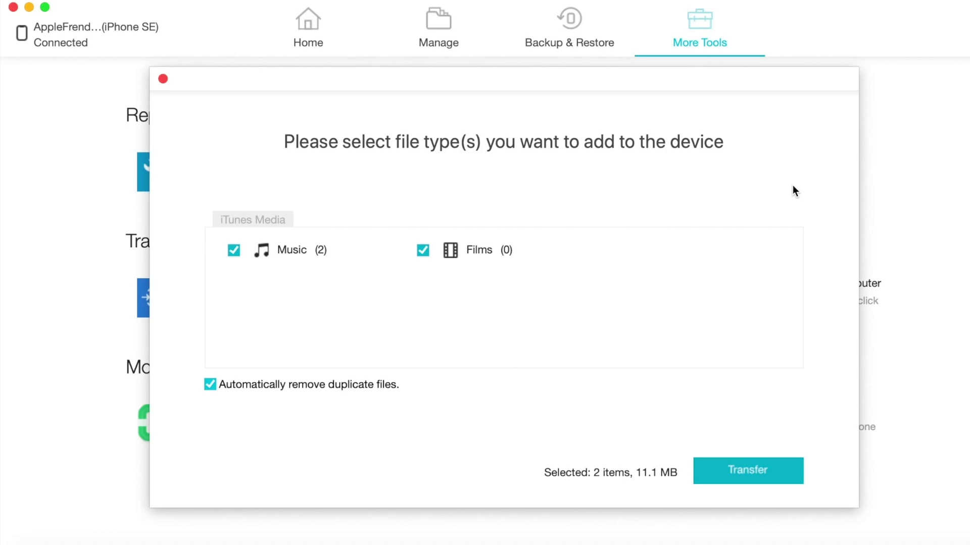
pyautogui.click(758, 480)
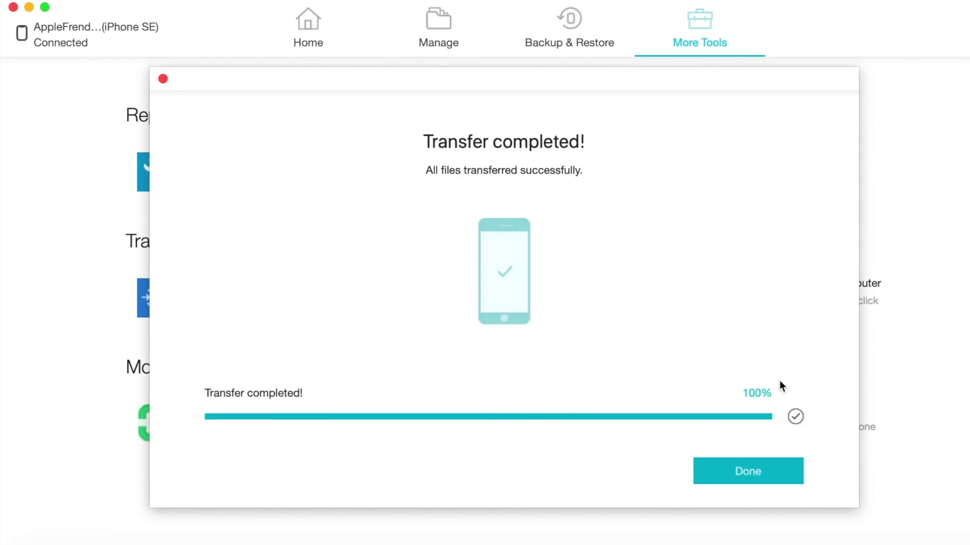
pyautogui.click(784, 469)
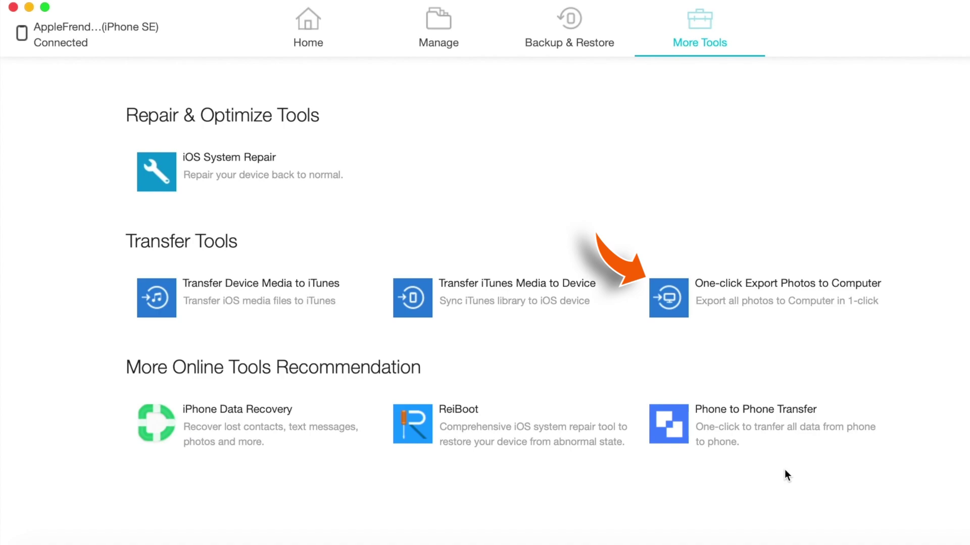
# - Export all iPhone photos with the one-click tool and select IMG_0547.PNG in the export folder
pyautogui.click(771, 307)
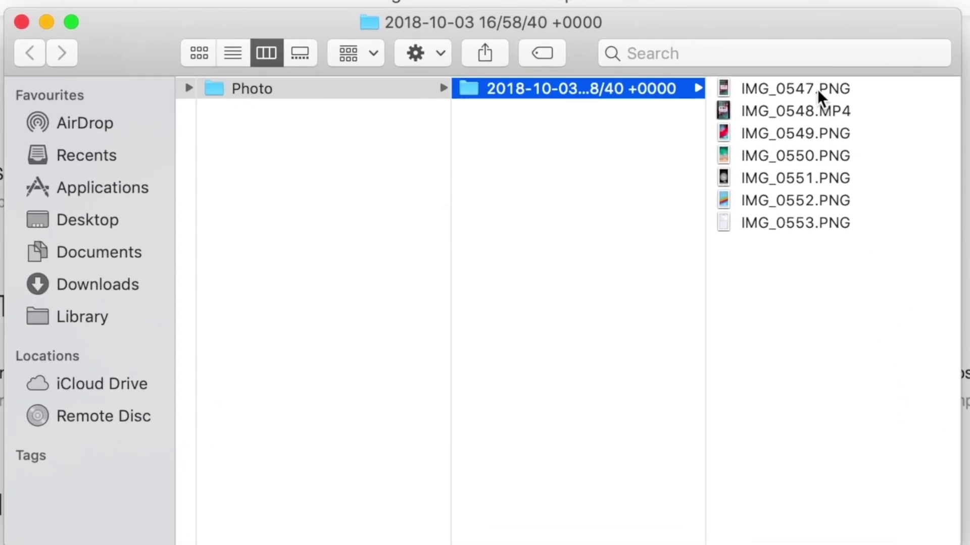
pyautogui.click(818, 89)
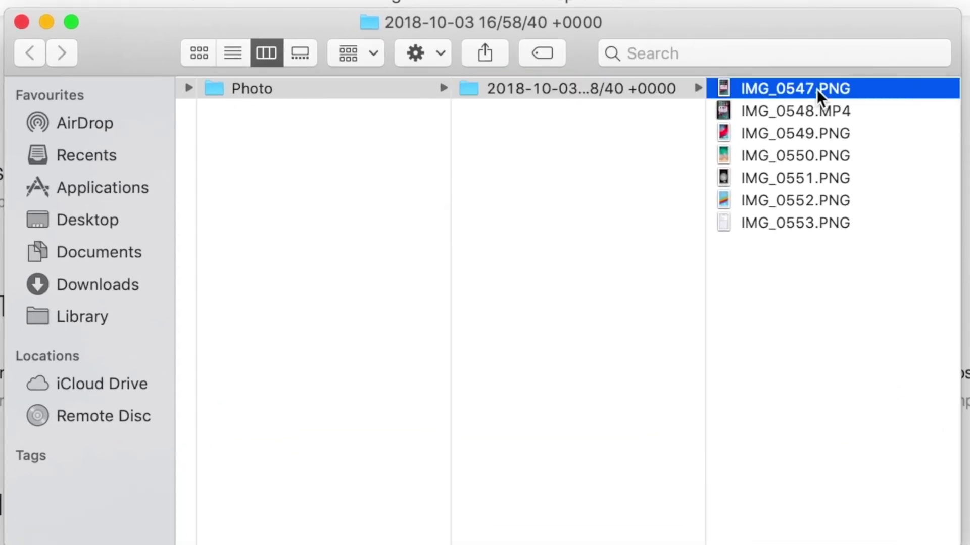